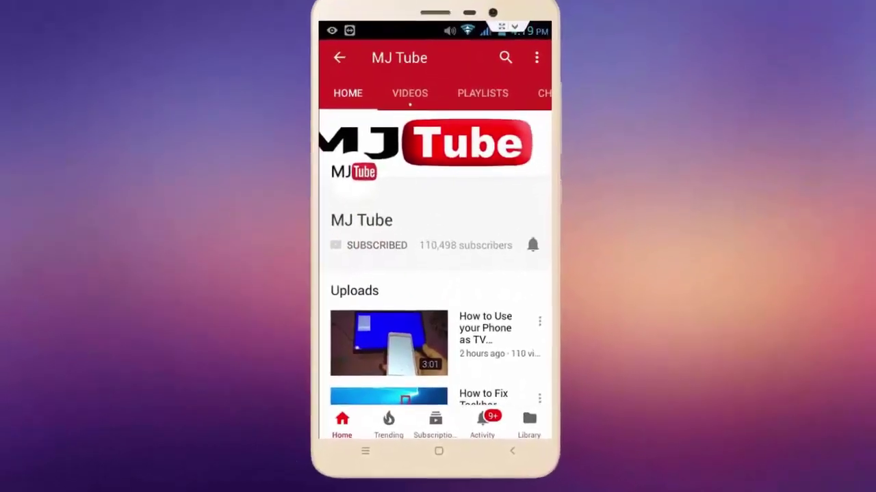
pyautogui.click(532, 245)
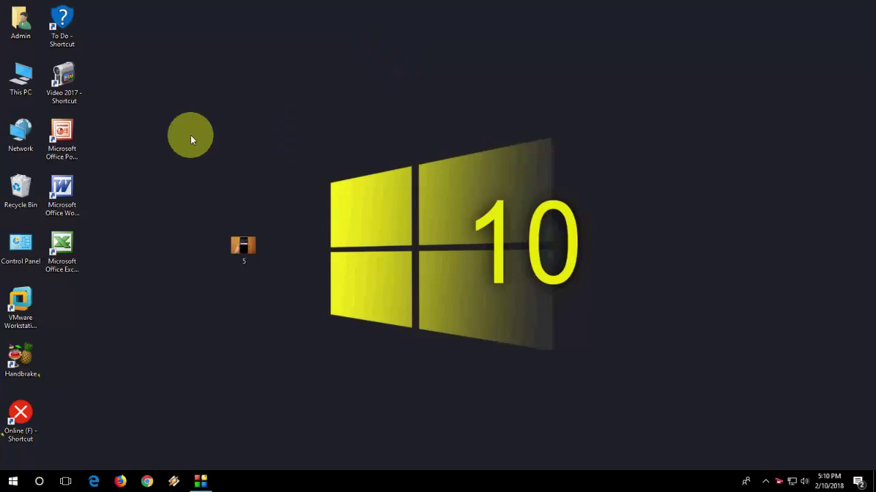
# - Open the properties of USB Drive (G:) from This PC
pyautogui.doubleClick(20, 82)
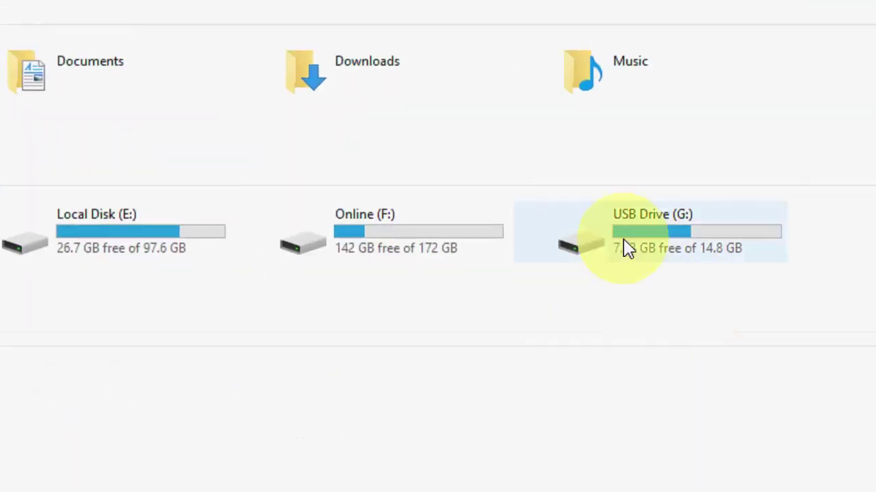
pyautogui.doubleClick(651, 230)
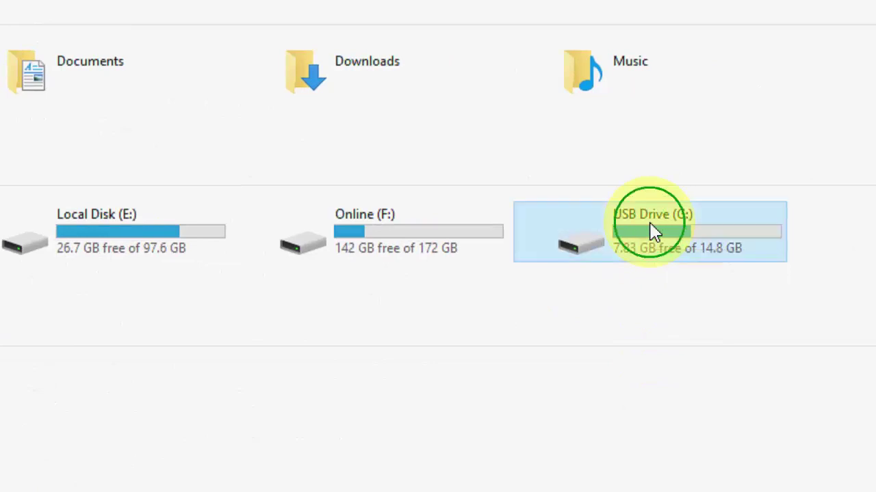
pyautogui.rightClick(650, 226)
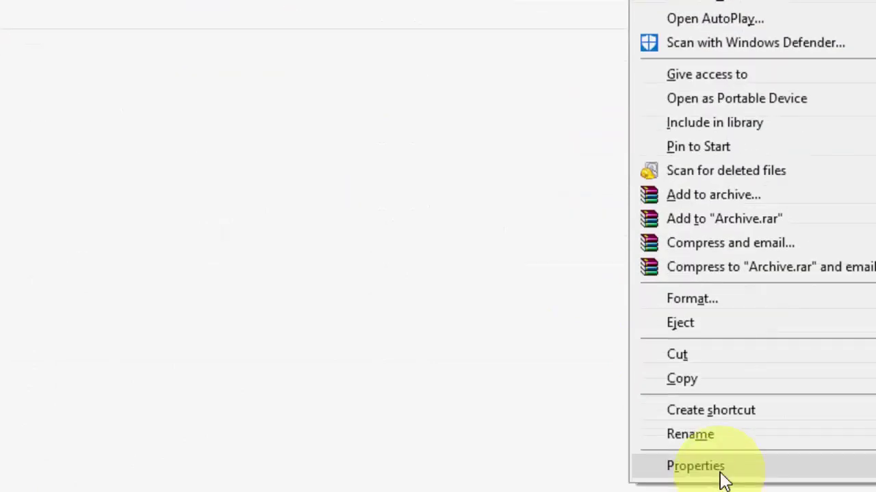
pyautogui.click(719, 436)
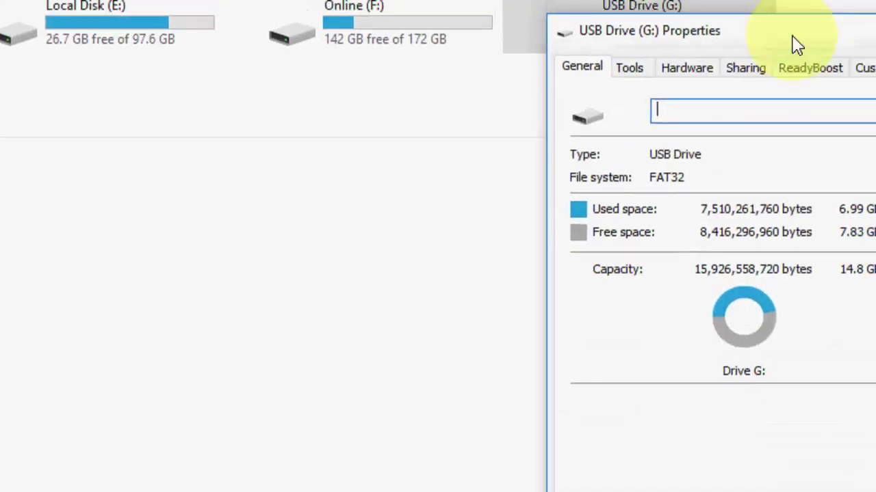
pyautogui.moveTo(792, 43); pyautogui.dragTo(406, 39)
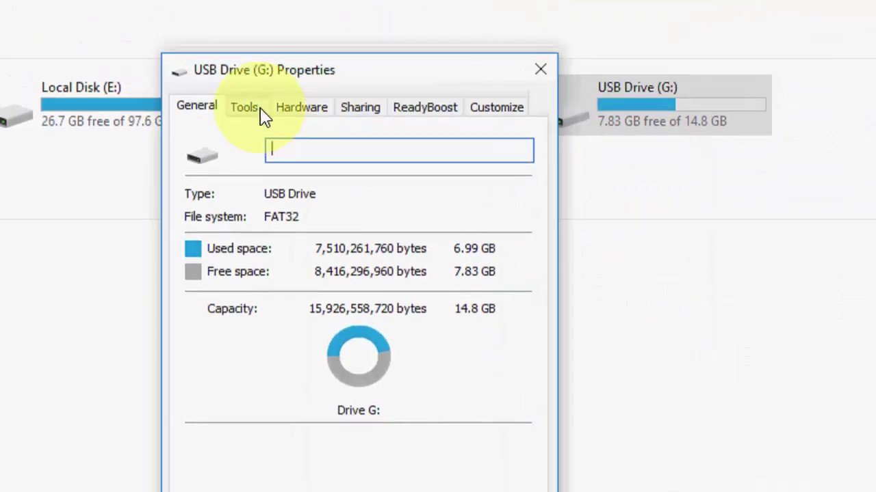
# - Run error checking on USB Drive (G:) with the scan and repair option, and close its properties when the repair finishes
pyautogui.click(261, 68)
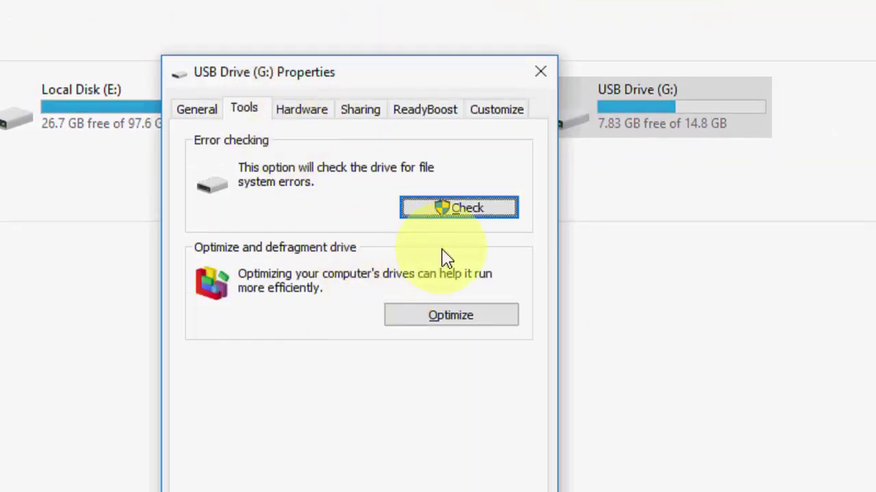
pyautogui.click(478, 215)
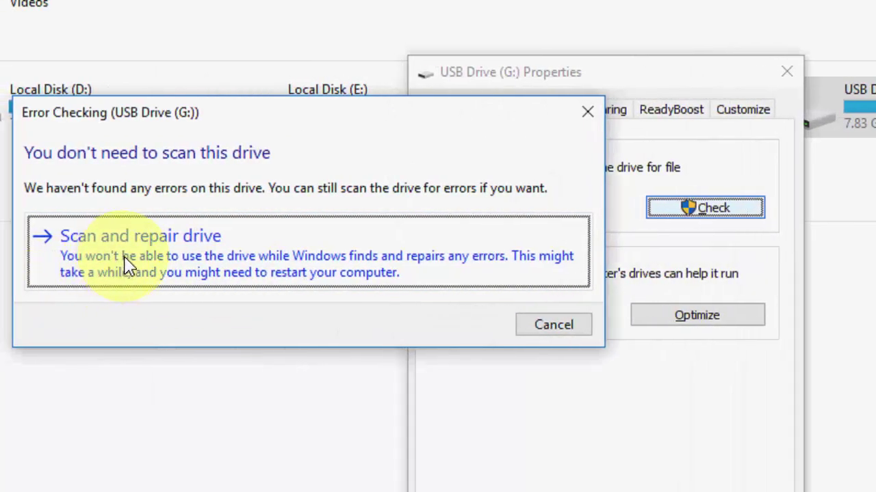
pyautogui.click(212, 262)
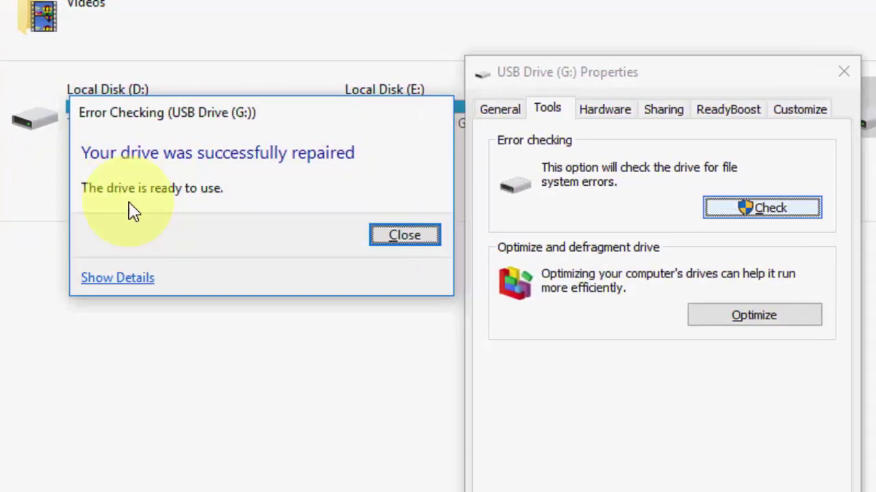
pyautogui.click(385, 241)
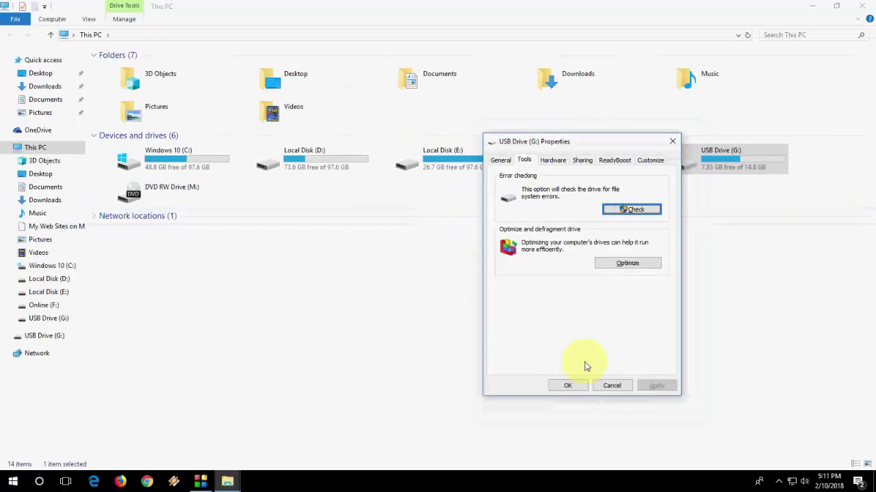
pyautogui.click(568, 386)
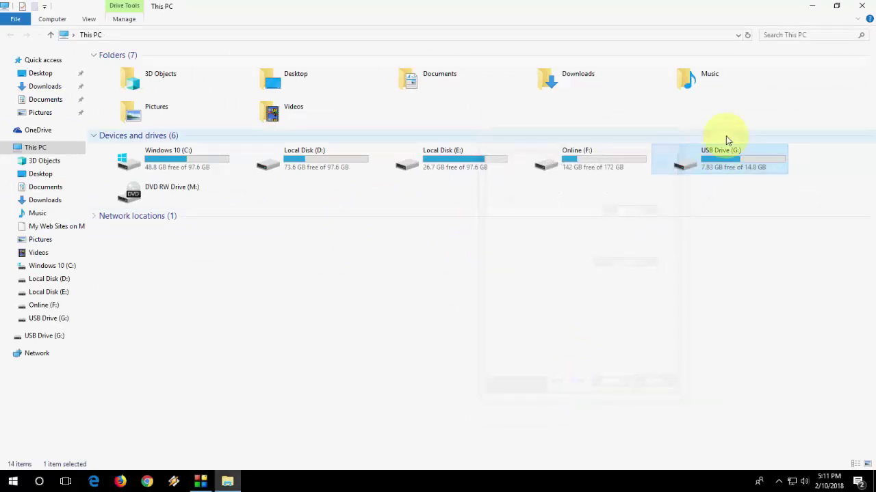
# - View the contents of USB Drive (G:), return to This PC and close the File Explorer window
pyautogui.doubleClick(714, 166)
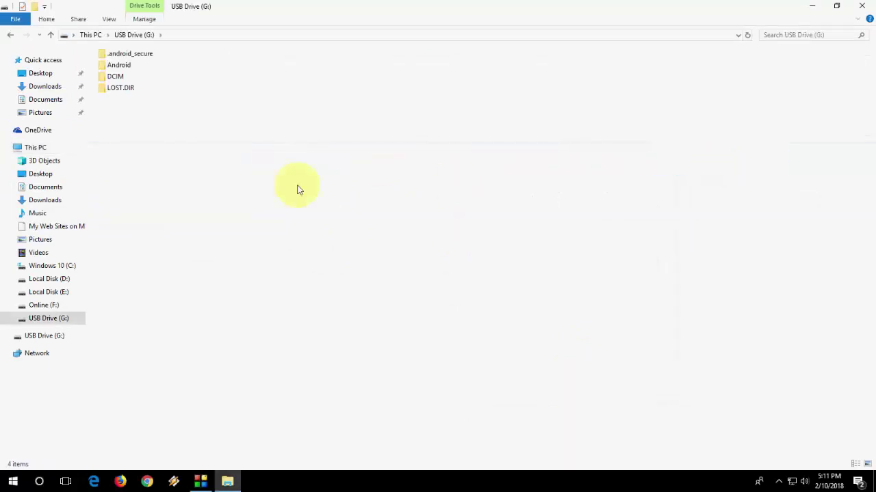
pyautogui.click(10, 35)
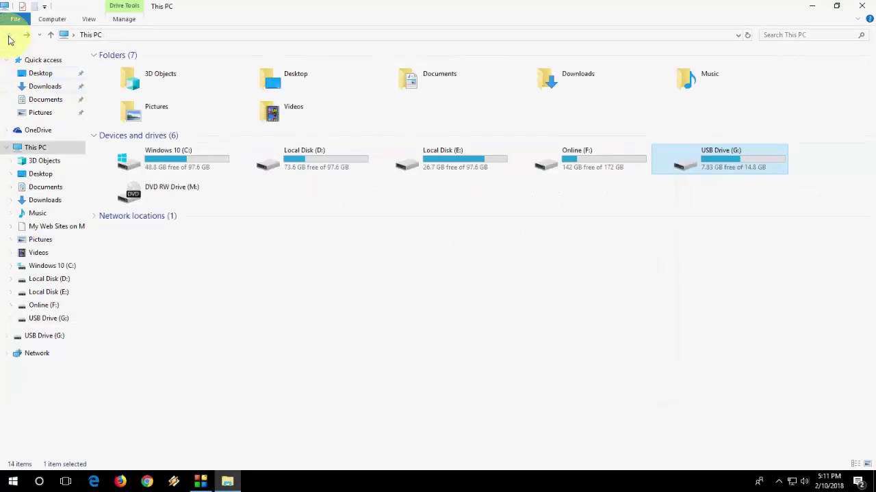
pyautogui.click(861, 6)
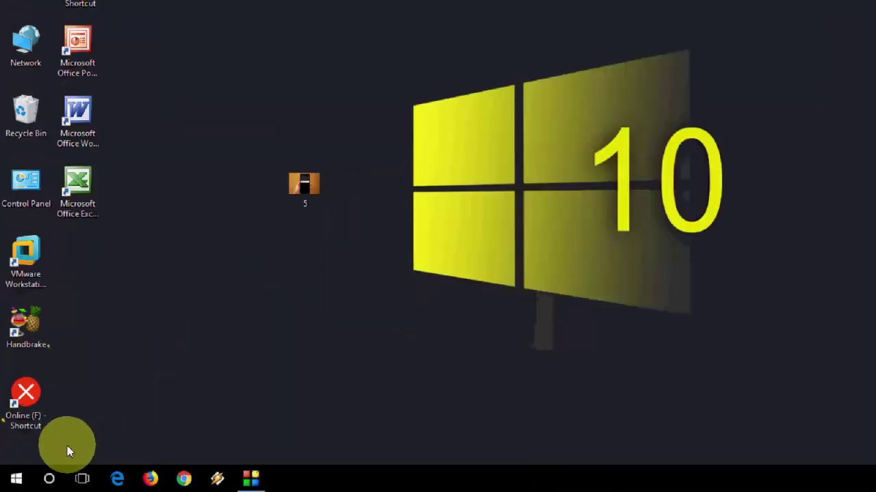
# - Search Windows for "command" and run Command Prompt as administrator
pyautogui.press('super')
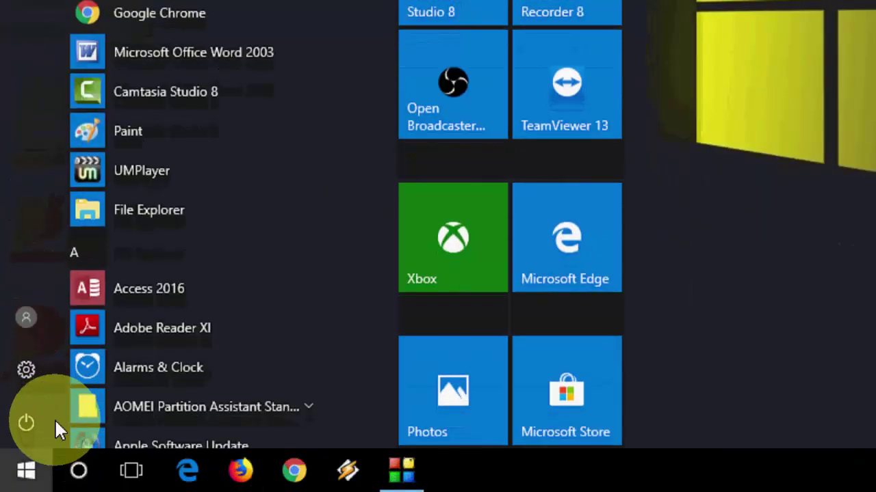
pyautogui.press('super')
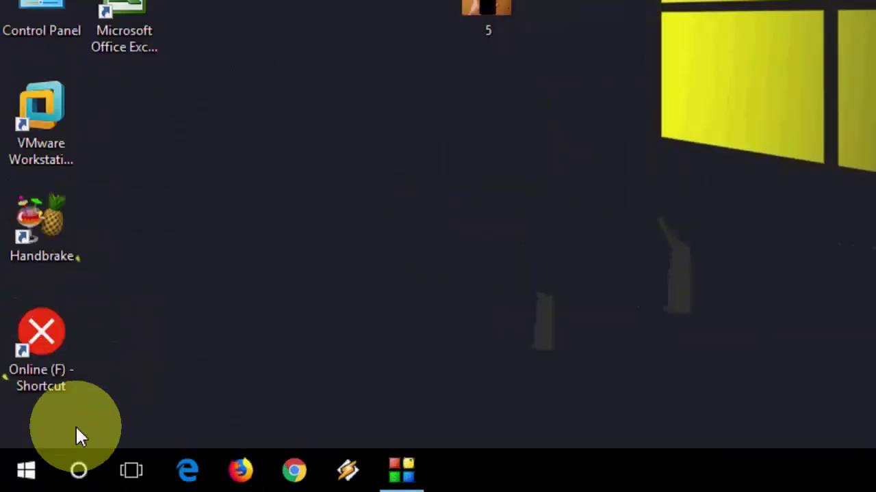
pyautogui.press('super')
pyautogui.write('command')
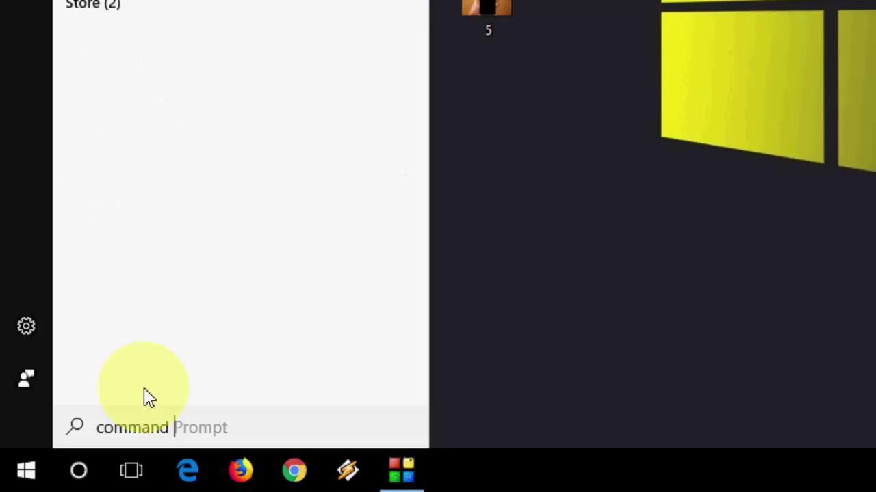
pyautogui.rightClick(253, 82)
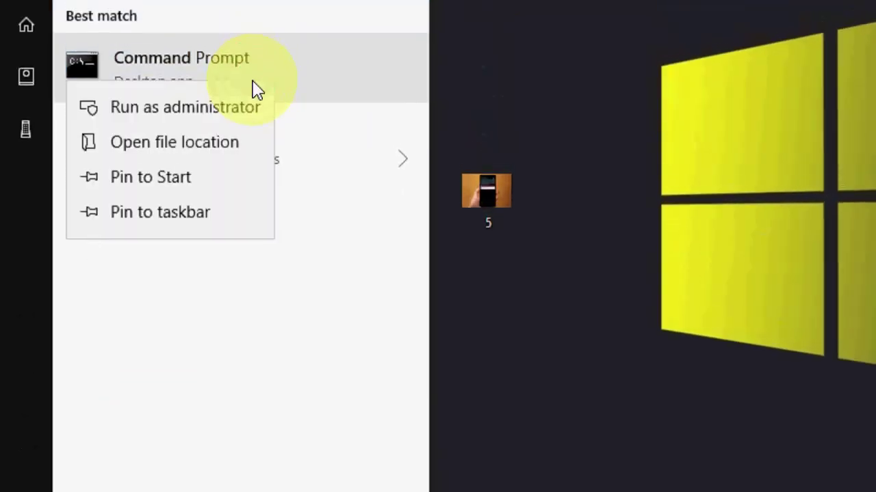
pyautogui.click(214, 120)
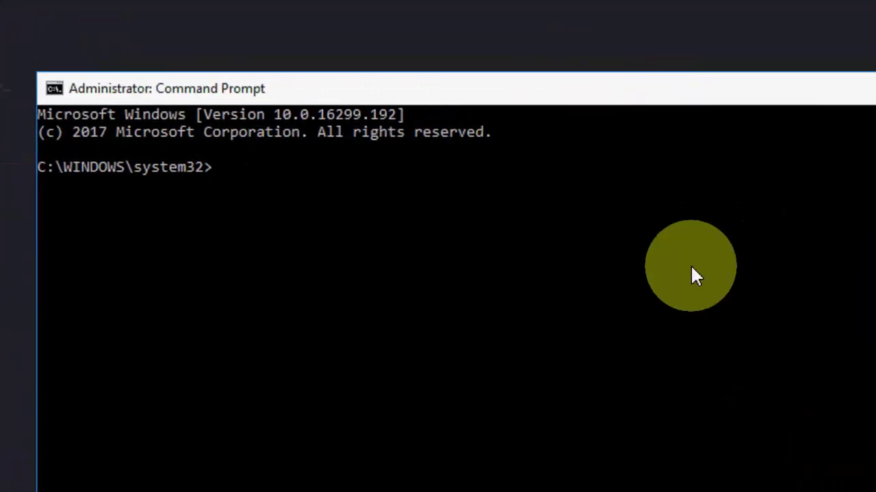
# - Start diskpart and list the available disks with list disk
pyautogui.write('diskpart')
pyautogui.press('Return')
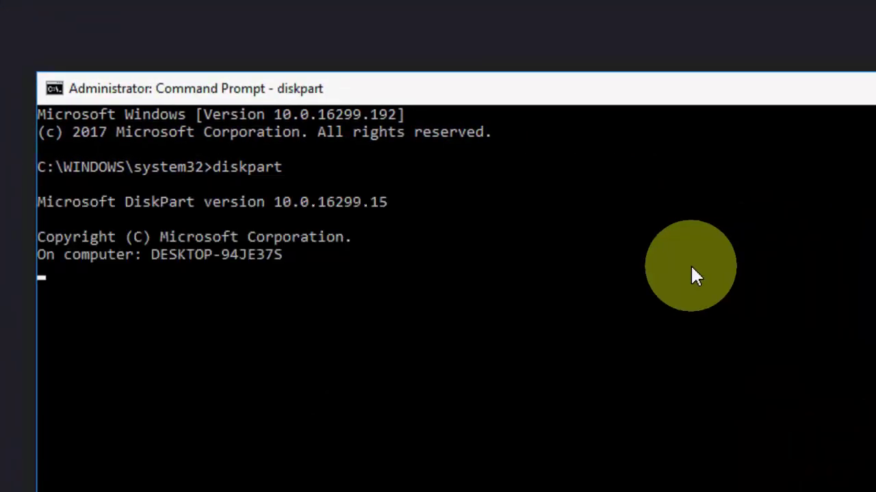
pyautogui.write('list disk')
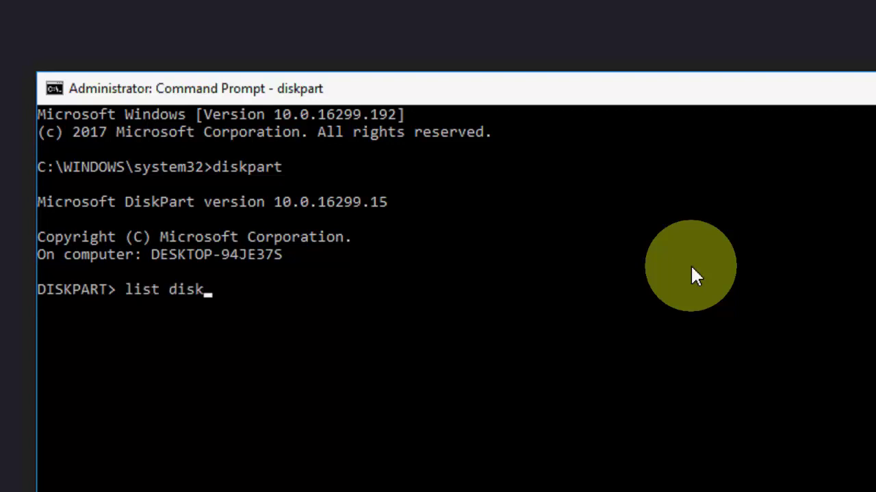
pyautogui.press('Return')
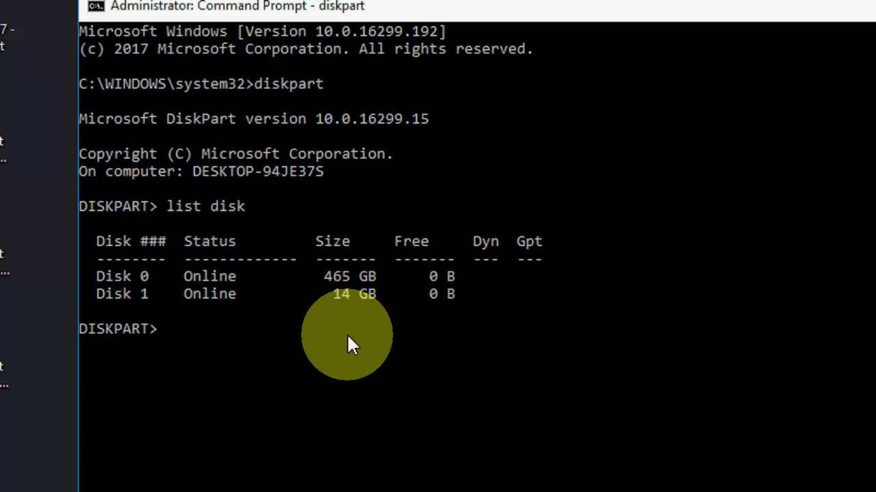
# - Select the 14 GB disk with select disk 1 and try to wipe it with the clean command
pyautogui.write('select disk 1')
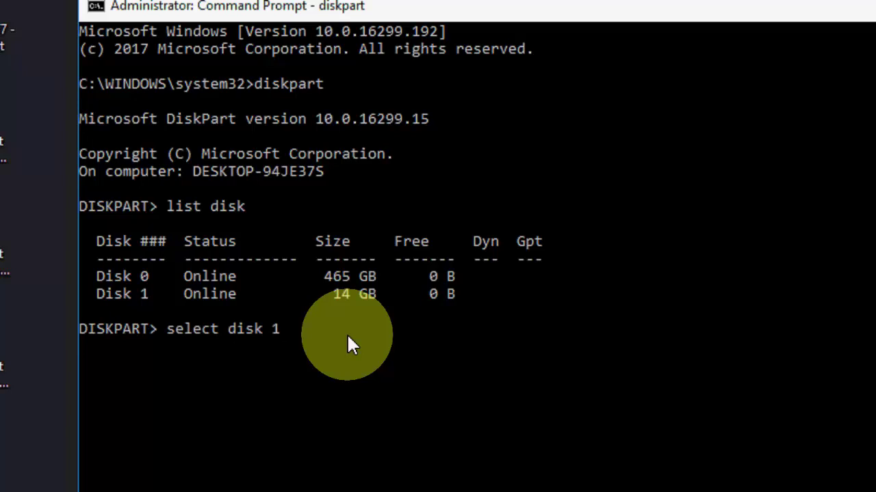
pyautogui.press('Return')
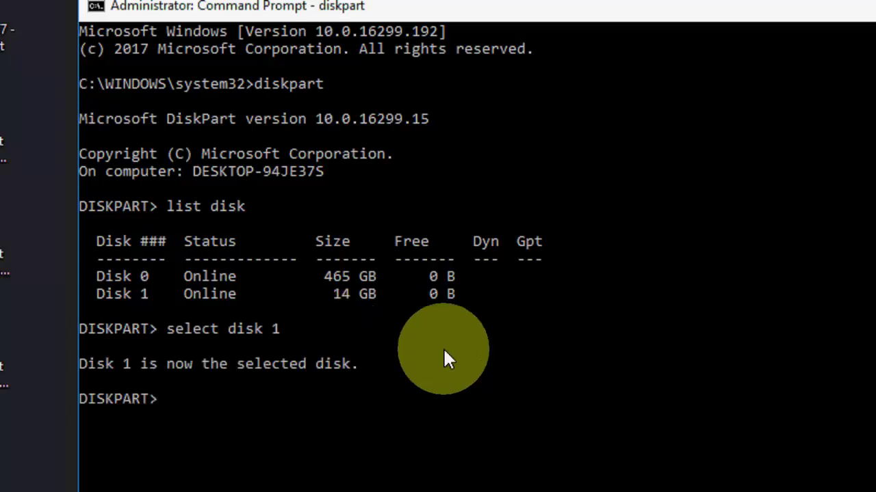
pyautogui.write('clean')
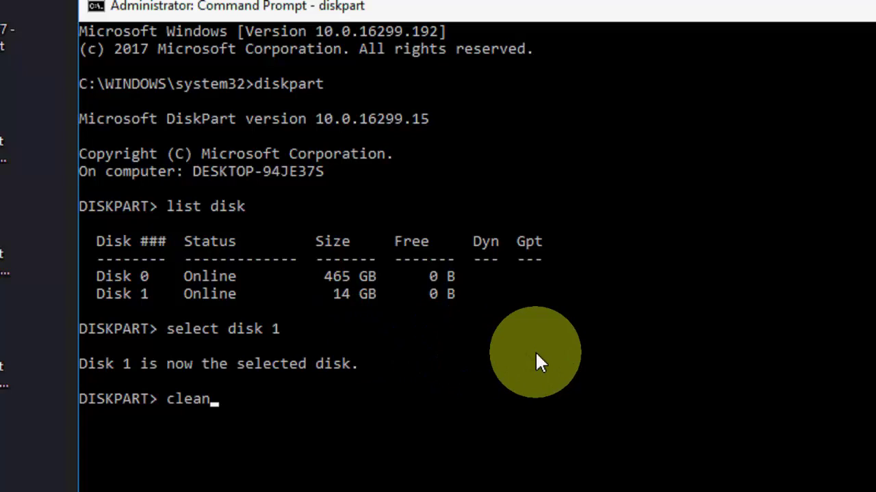
pyautogui.press('Return')
pyautogui.scroll(-2, 538, 360)
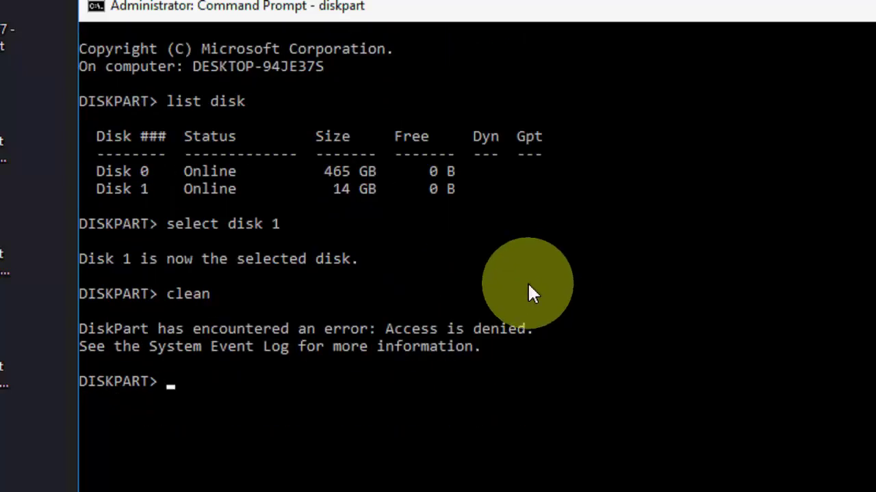
# - Create a primary partition on the selected disk with create partition primary
pyautogui.write('create ')
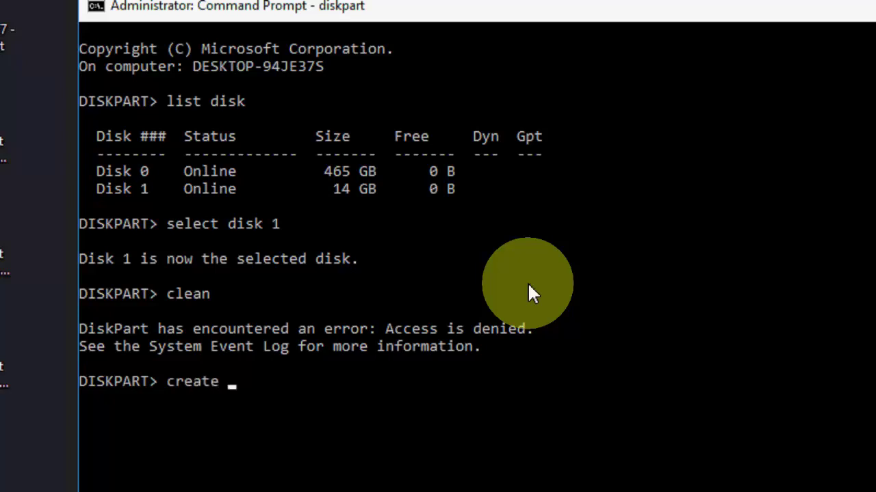
pyautogui.write('partition primary')
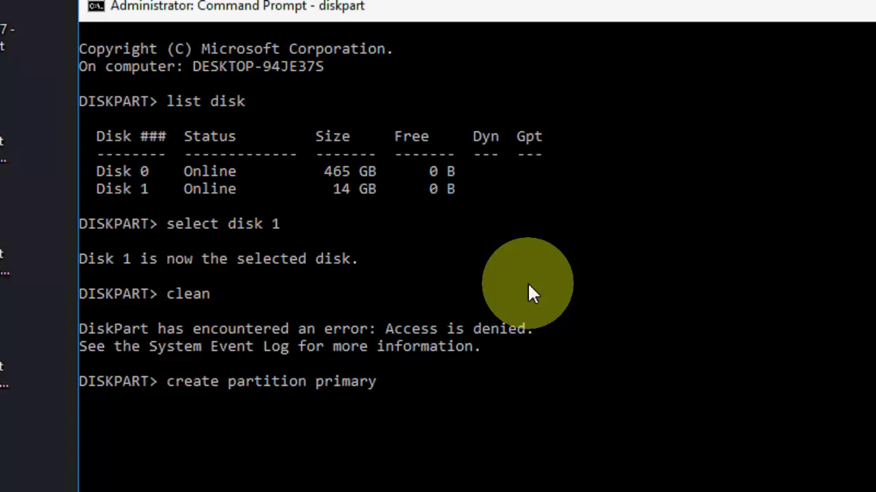
pyautogui.press('Return')
pyautogui.scroll(-1, 513, 262)
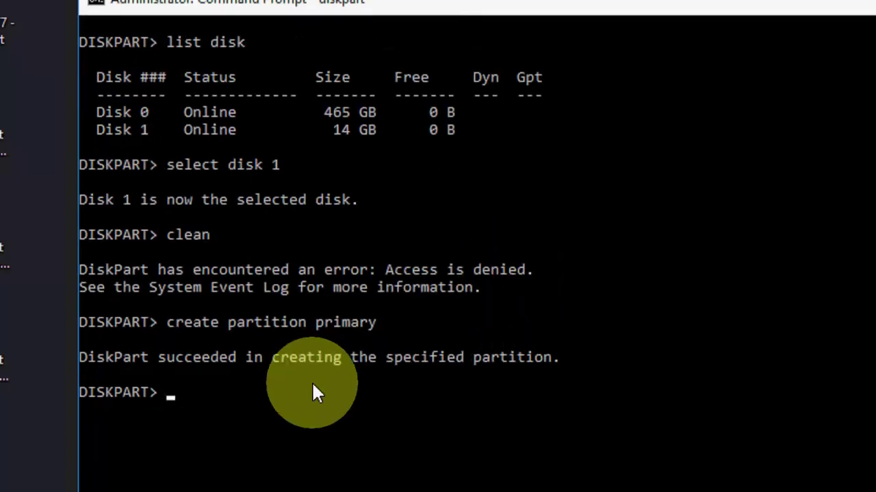
# - Mark the new partition as active and select partition 1
pyautogui.write('active')
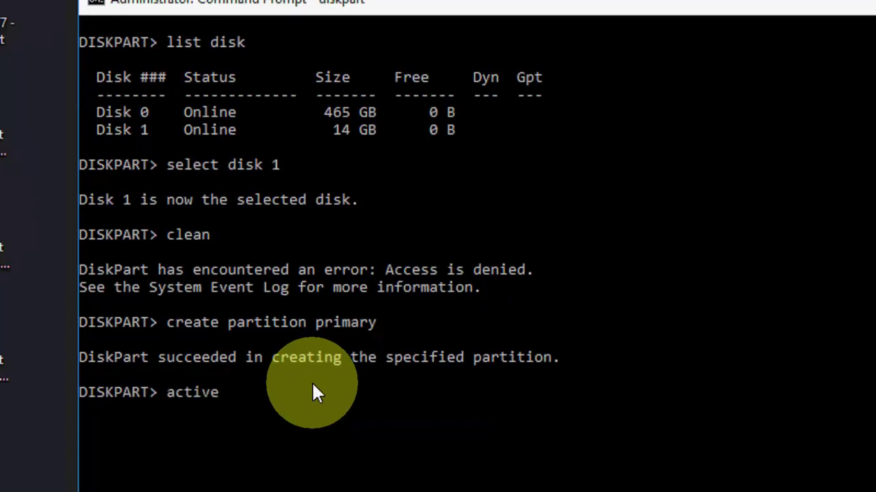
pyautogui.press('Return')
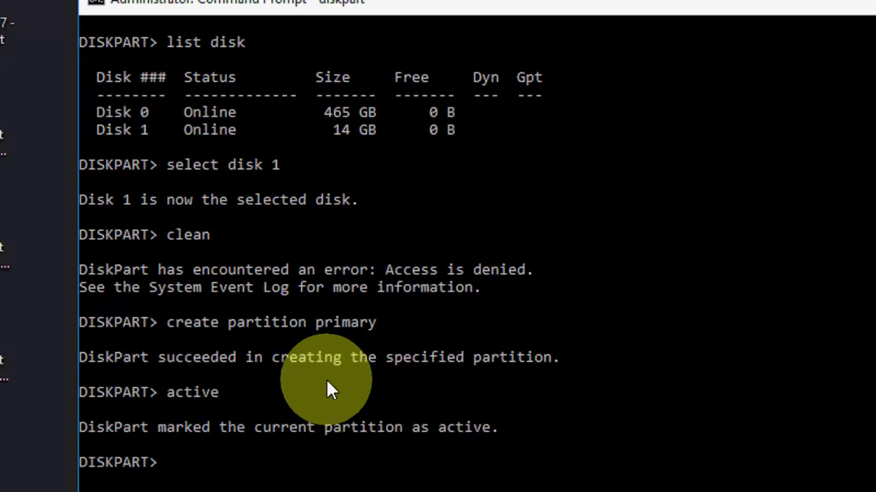
pyautogui.scroll(-2, 329, 369)
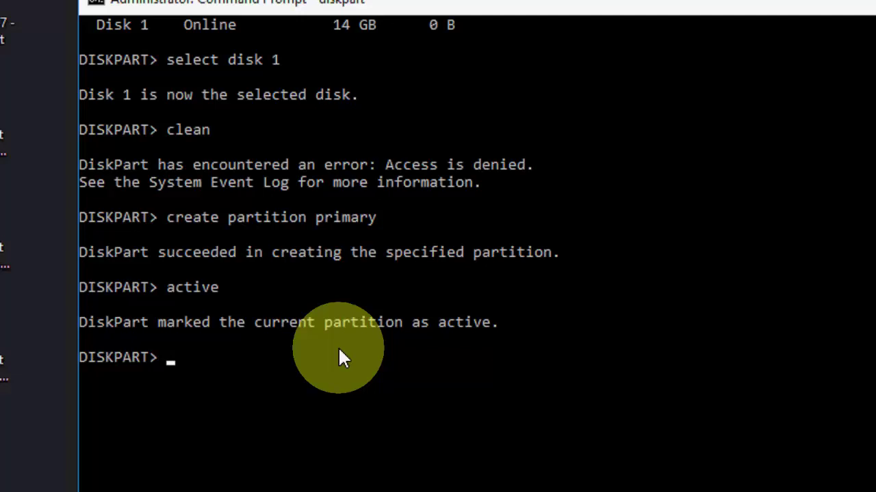
pyautogui.write('select')
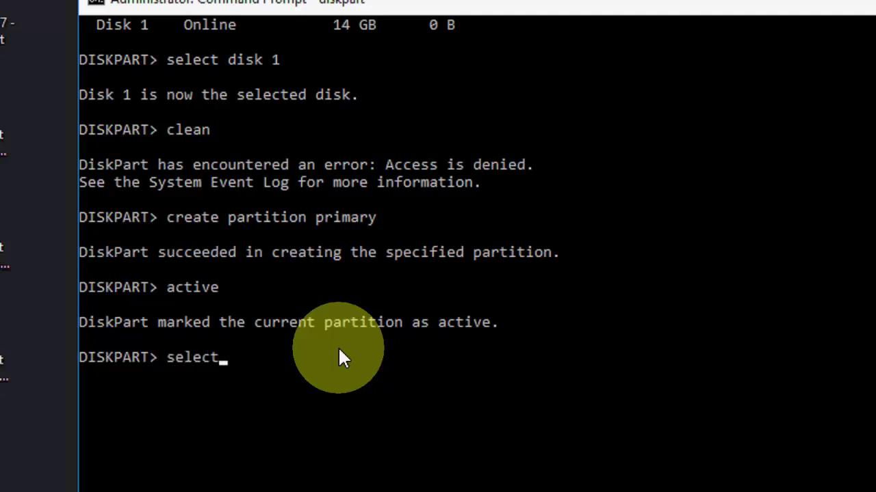
pyautogui.write(' partition 1')
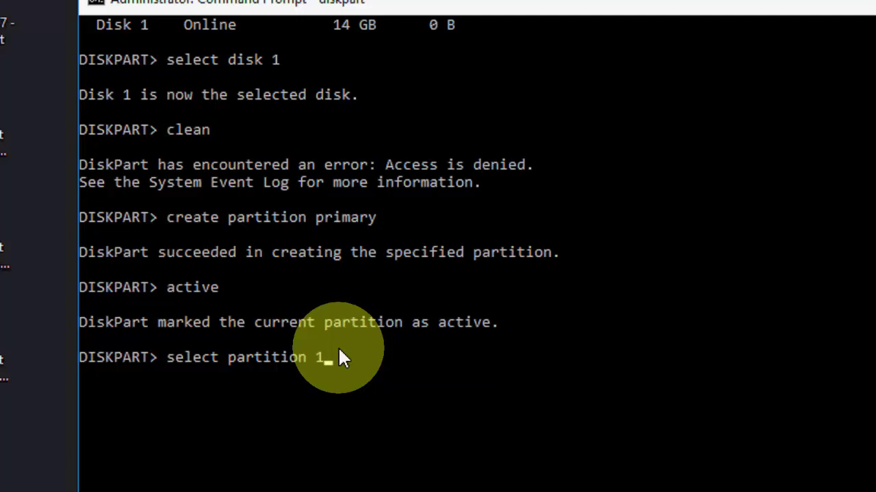
pyautogui.press('Return')
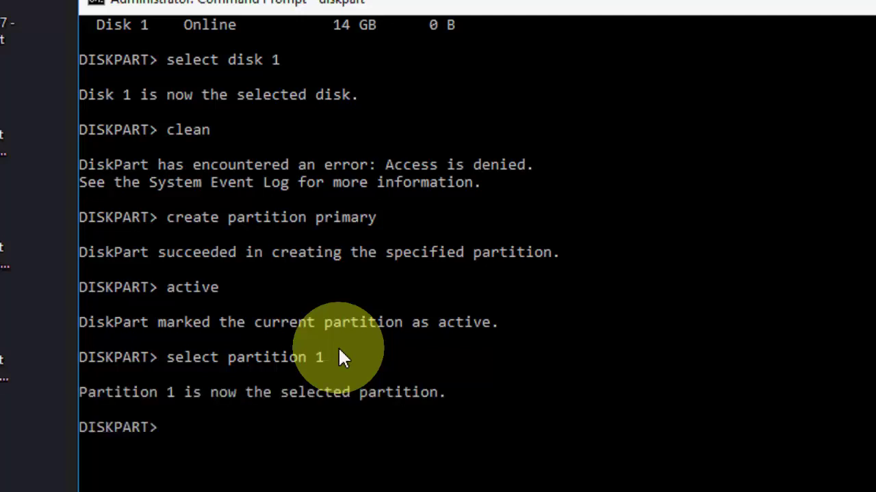
# - Format the selected partition with the FAT32 file system using format fs=fat32 and follow its progress
pyautogui.write('format')
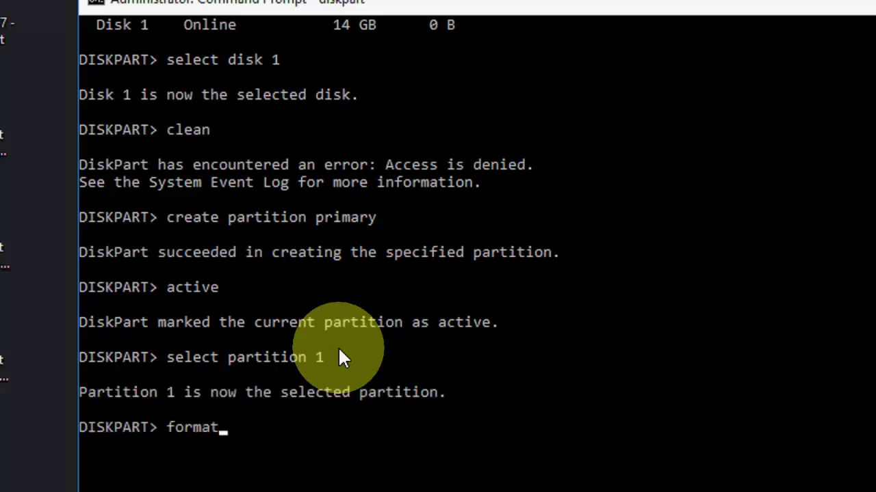
pyautogui.write(' fs=fat32')
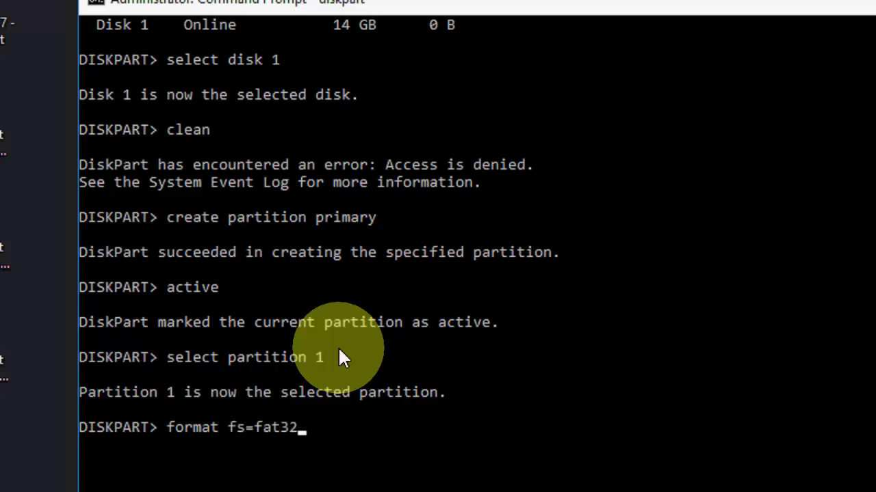
pyautogui.press('Return')
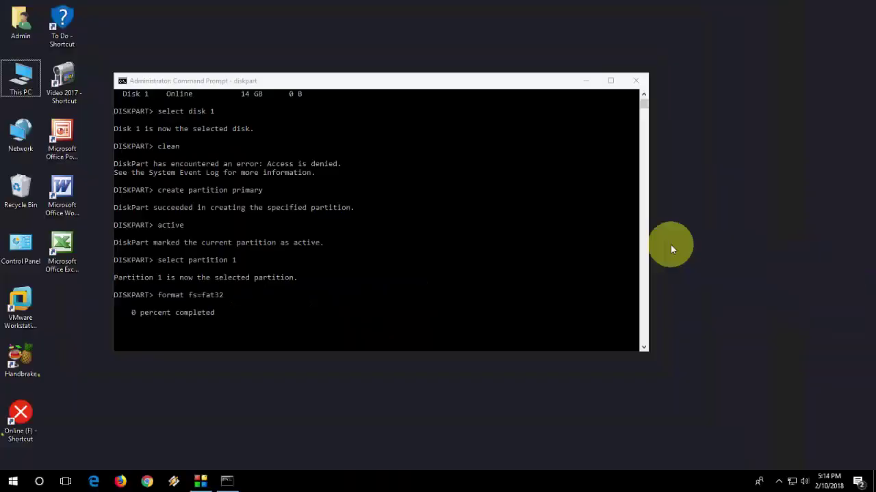
pyautogui.scroll(1, 559, 221)
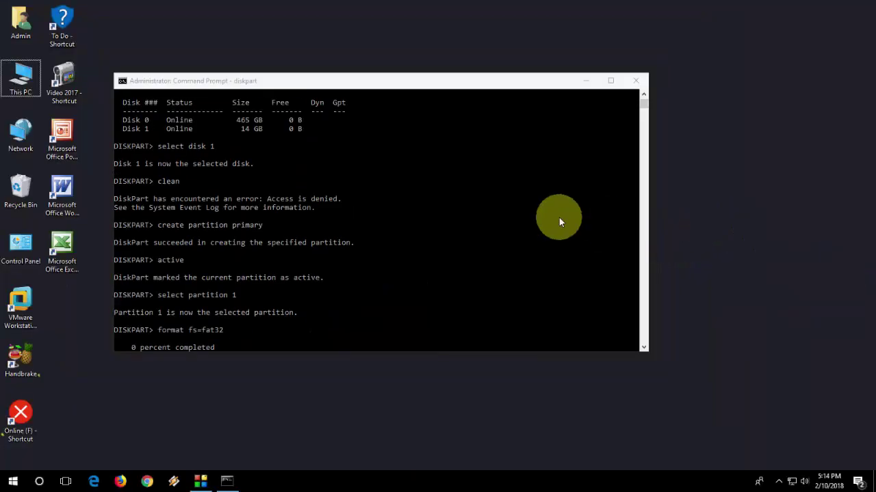
pyautogui.scroll(-1, 559, 221)
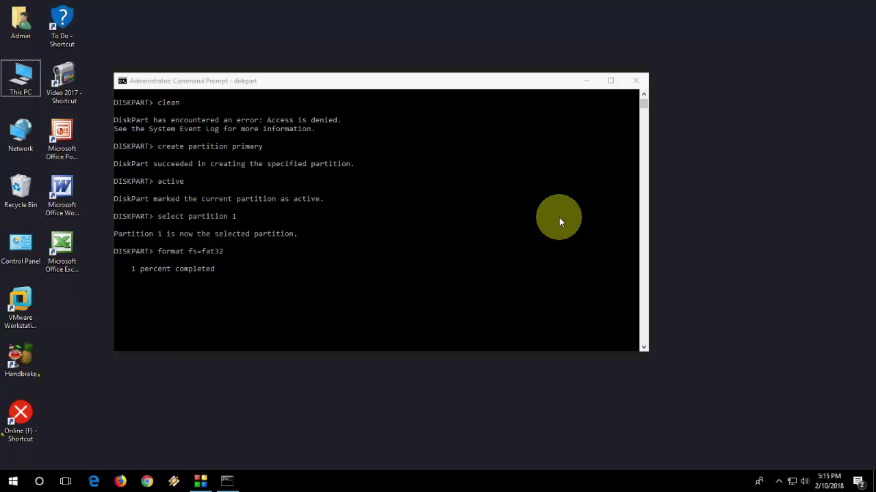
pyautogui.scroll(1, 558, 218)
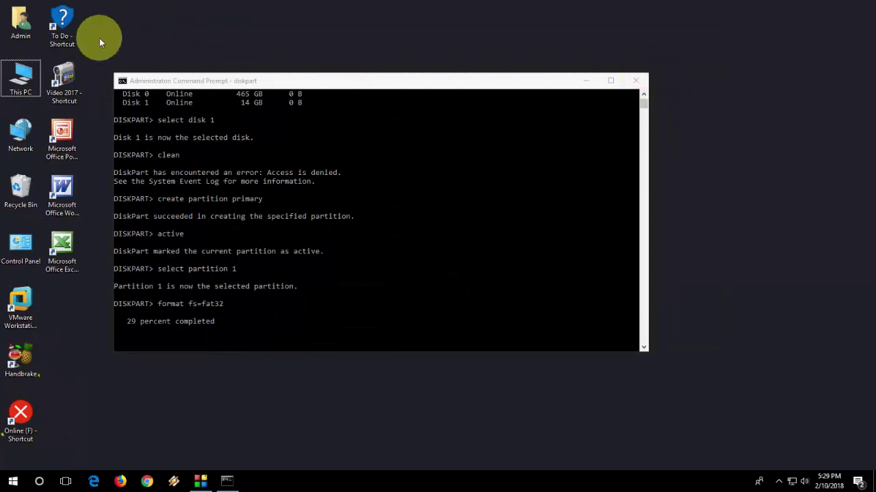
# - Open This PC to check how the USB drive is listed among the drives, and close the window
pyautogui.doubleClick(21, 77)
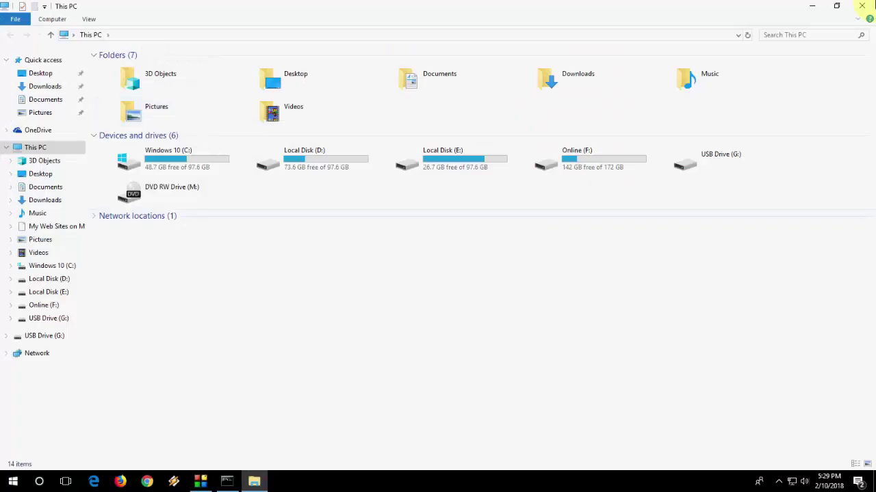
pyautogui.click(860, 8)
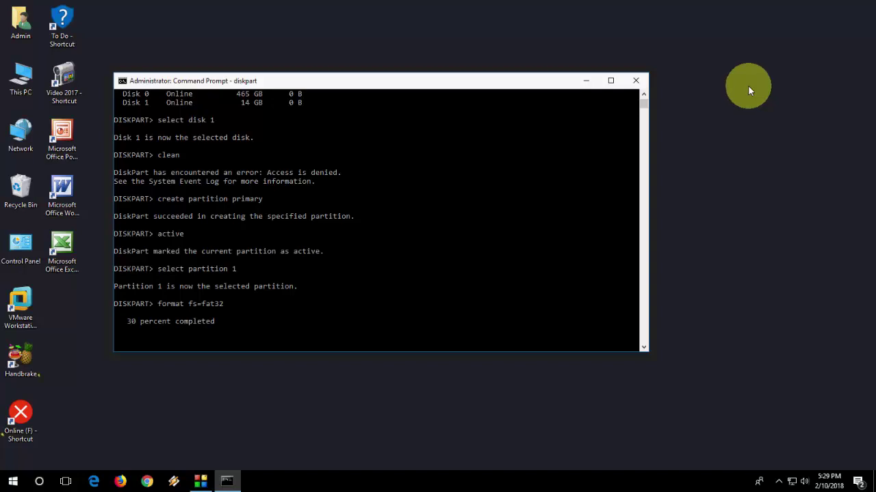
# - Minimize the Command Prompt window and refresh the desktop while the format runs
pyautogui.click(586, 80)
pyautogui.rightClick(449, 120)
pyautogui.click(475, 152)
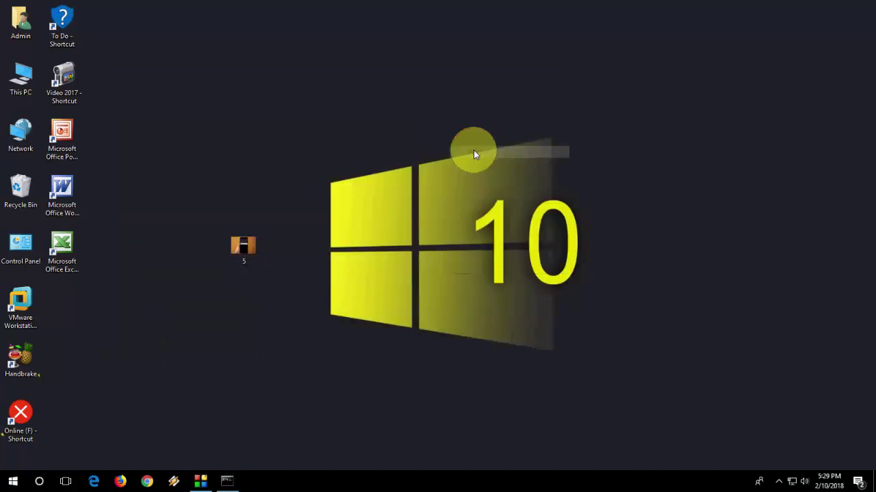